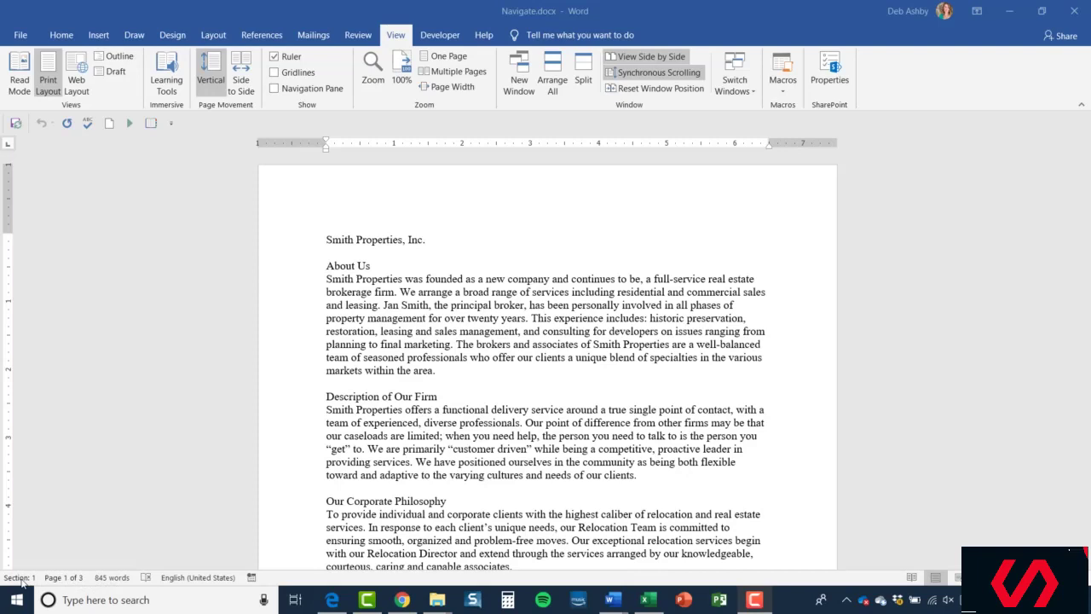
- Activate the Navigate.docx window and place the cursor in the word 'company' in About Us
click(442, 279)
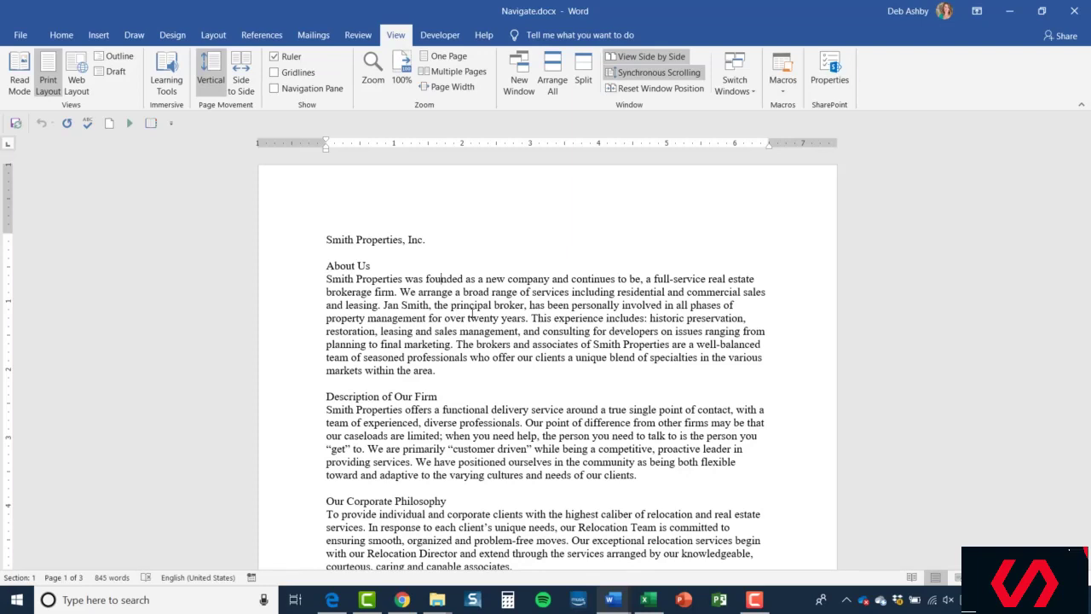
click(521, 279)
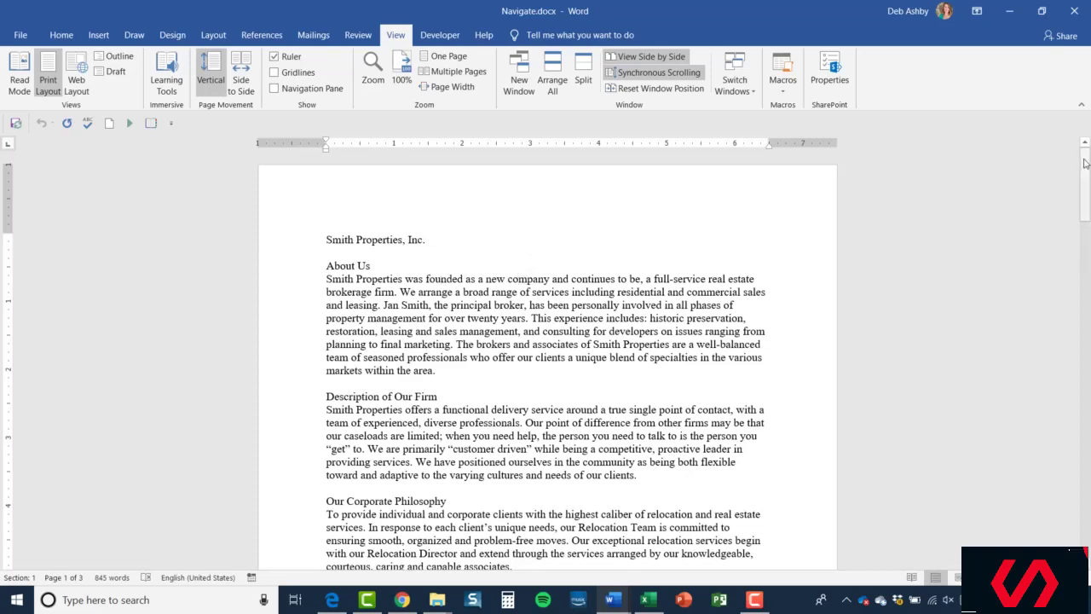
- Scroll to page 2 and back, then put the cursor before the Smith Properties, Inc. title
mouse_move(1085, 162)
mouse_down()
mouse_move(1082, 444)
mouse_move(1083, 155)
mouse_up()
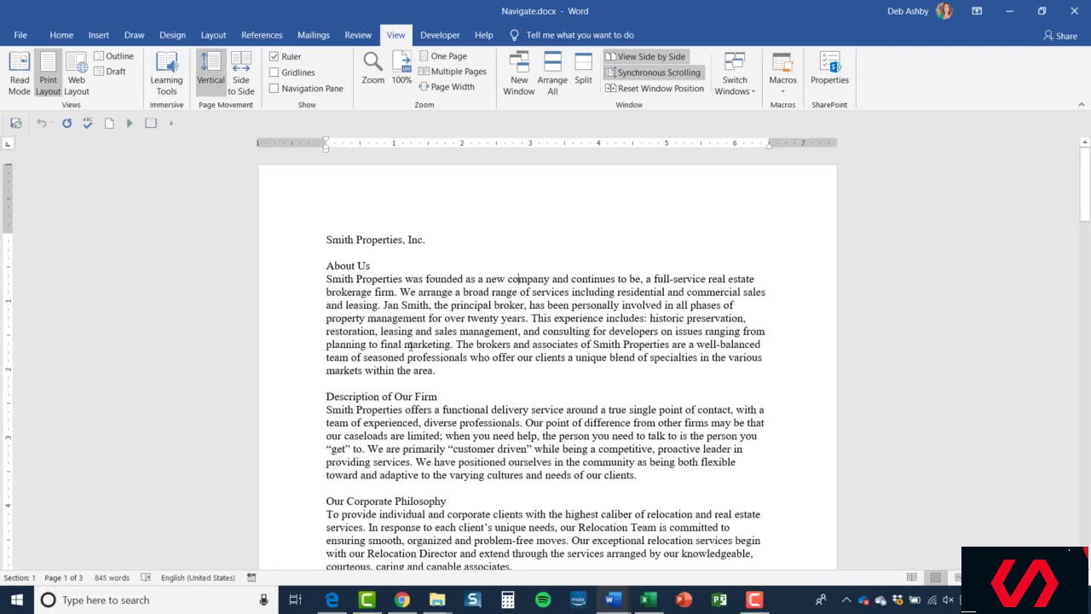
click(326, 239)
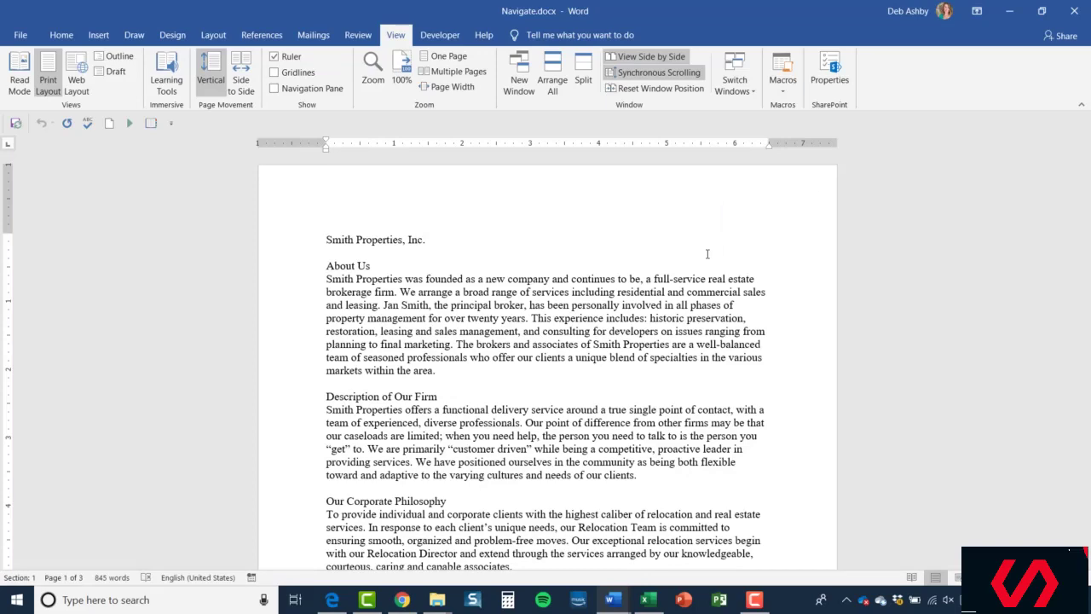
key(ctrl+End)
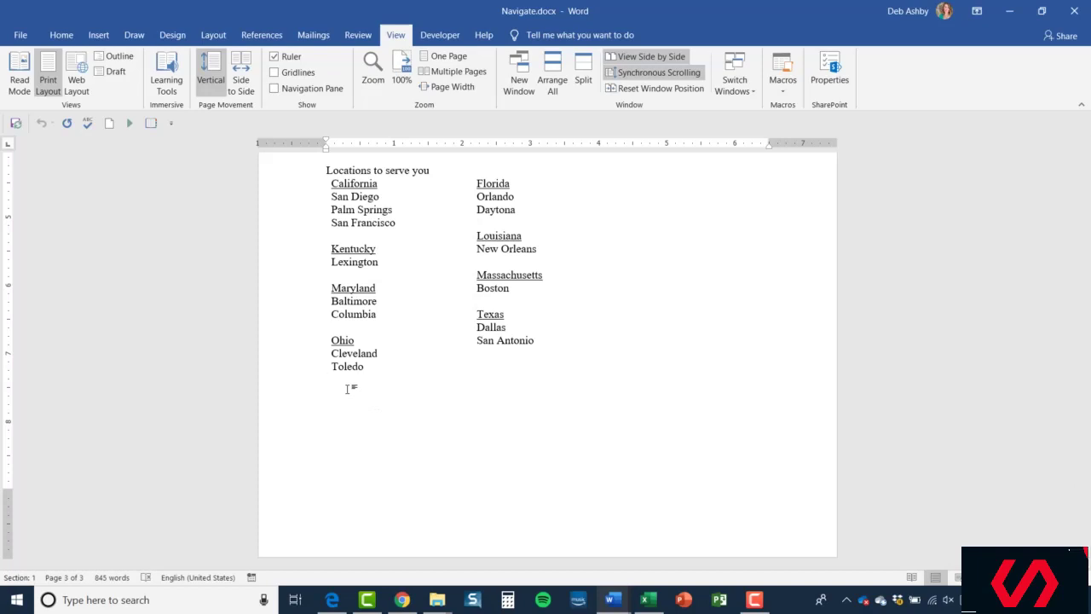
key(ctrl+Home)
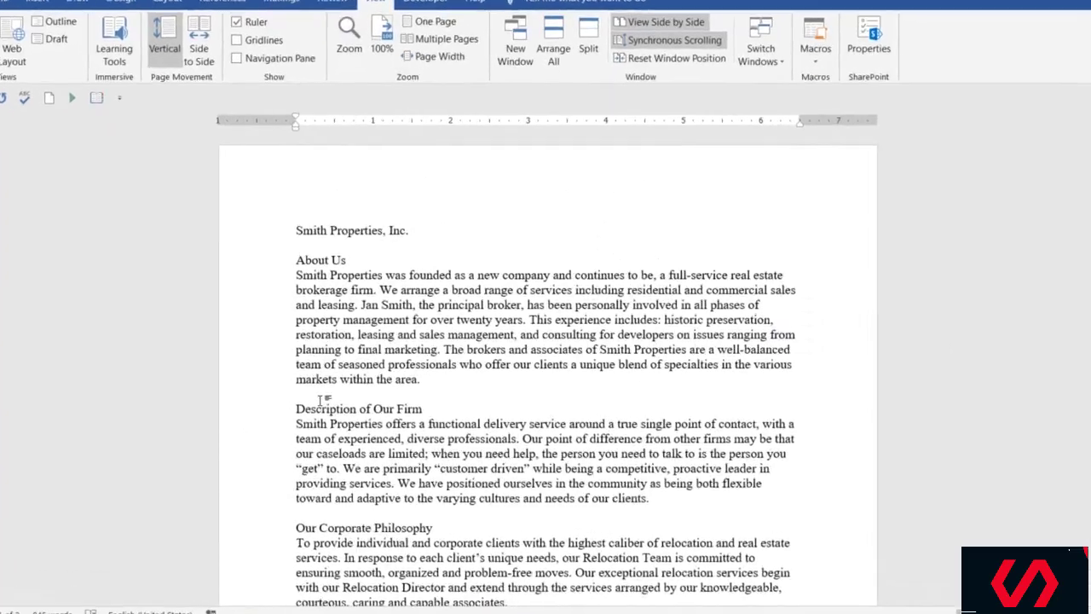
- Step the cursor word by word past 'Properties' and back, then line and paragraph up and down
key(ctrl+Right)
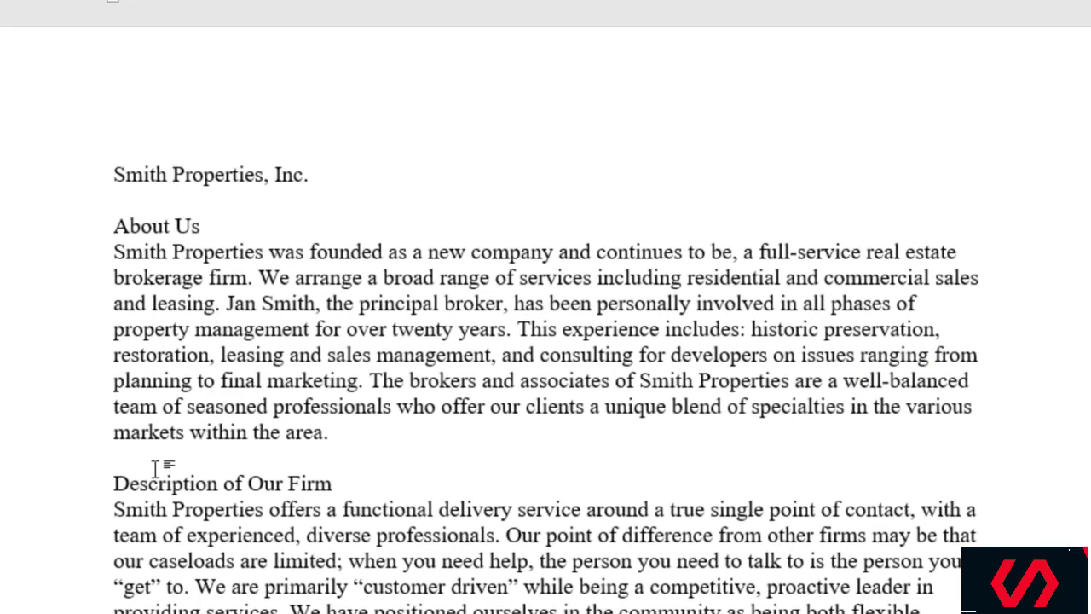
key(ctrl+Right)
key(ctrl+Right)
key(ctrl+Right)
key(ctrl+Right)
key(ctrl+Right)
key(ctrl+Right)
key(ctrl+Right)
key(ctrl+Right)
key(ctrl+Right)
key(ctrl+Right)
key(ctrl+Right)
key(ctrl+Right)
key(ctrl+Right)
key(ctrl+Right)
key(ctrl+Right)
key(ctrl+Left)
key(ctrl+Left)
key(ctrl+Left)
key(ctrl+Left)
key(ctrl+Left)
key(ctrl+Left)
key(Up)
key(Up)
key(Down)
key(Down)
key(ctrl+Down)
key(Down)
key(Down)
key(Down)
key(Up)
key(Up)
key(ctrl+Up)
- Select the entire 845-word Smith Properties document with Ctrl+A
key(ctrl+a)
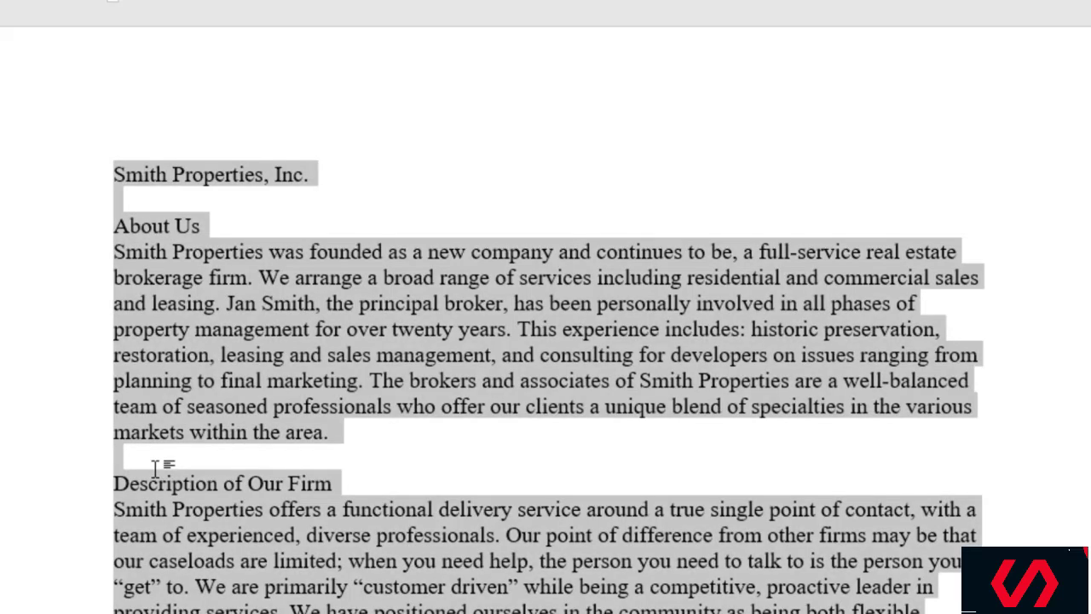